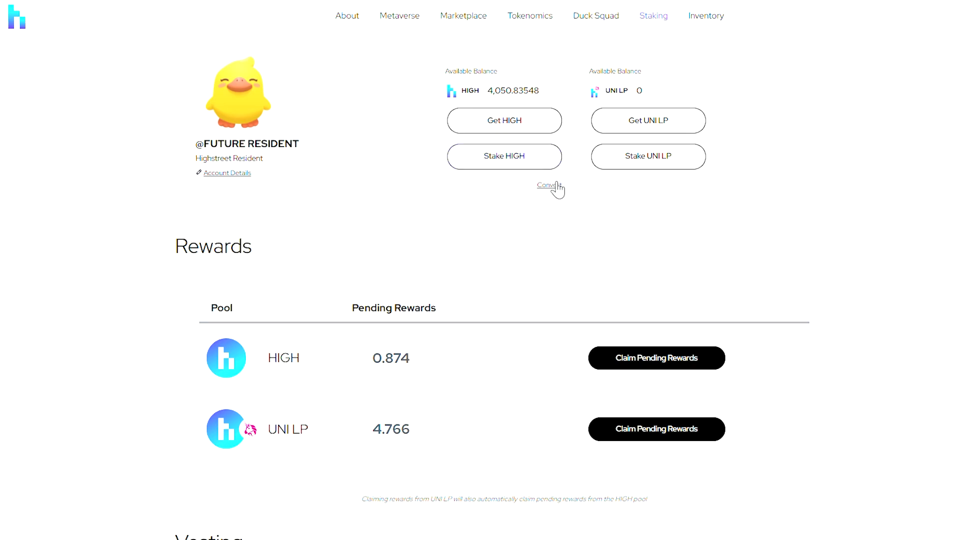
# Look over the HIGH staking options and the tokens convertible to HIGH, then close both panels
pyautogui.click(540, 129)
pyautogui.click(506, 157)
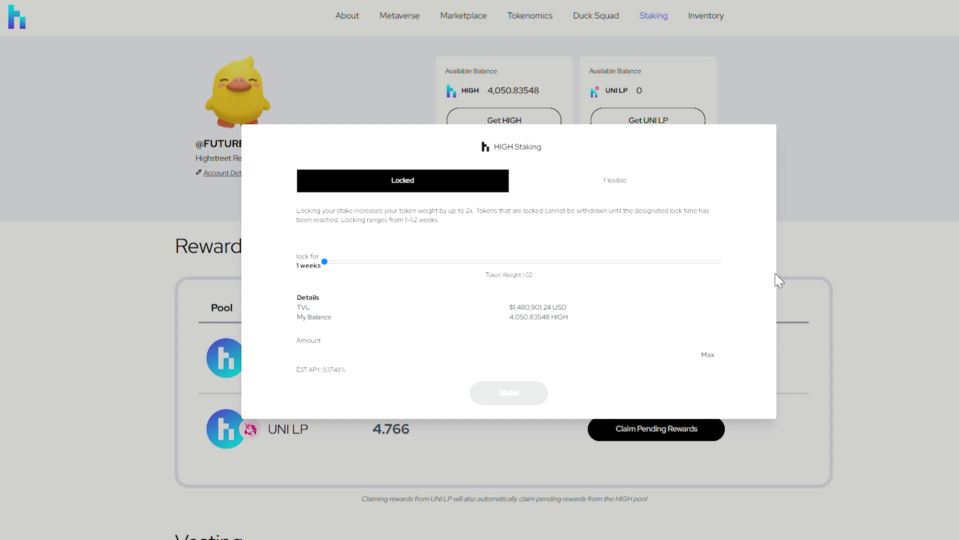
pyautogui.click(795, 254)
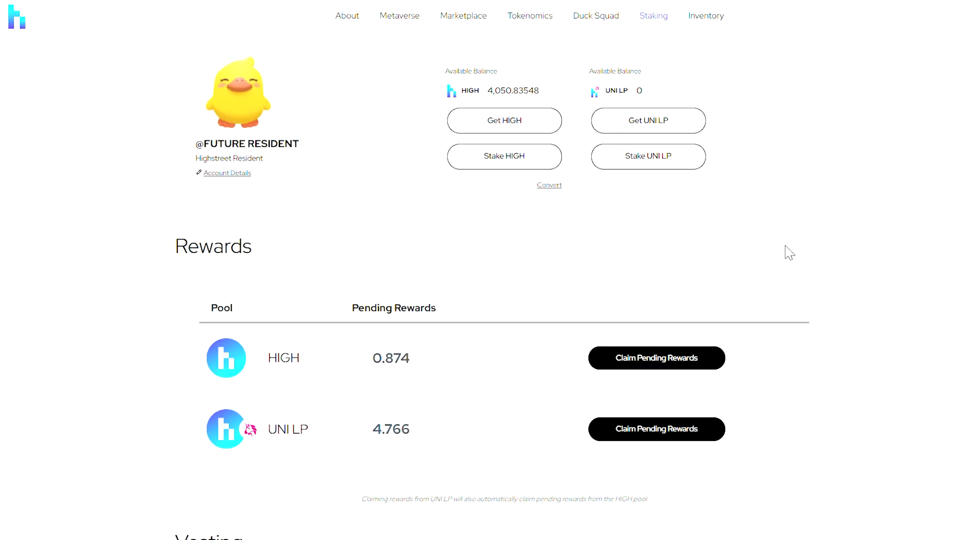
pyautogui.click(558, 188)
pyautogui.click(602, 253)
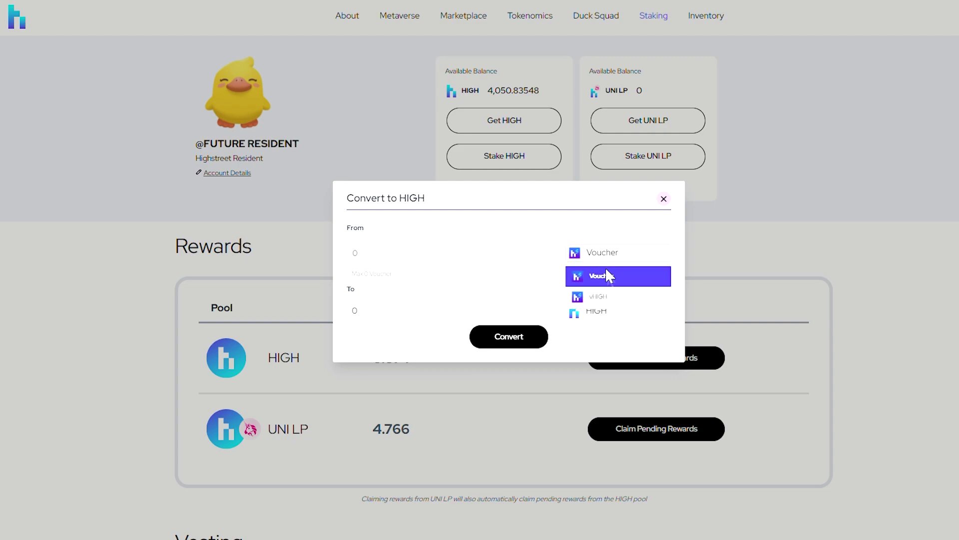
pyautogui.click(768, 250)
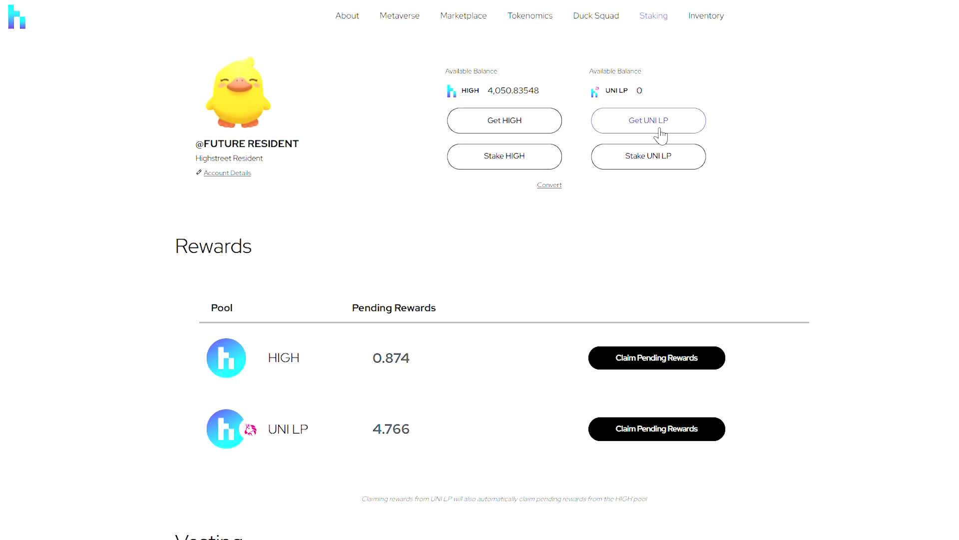
# Enter 20000 HIGH as a locked stake with a 33-week lock period
pyautogui.click(657, 166)
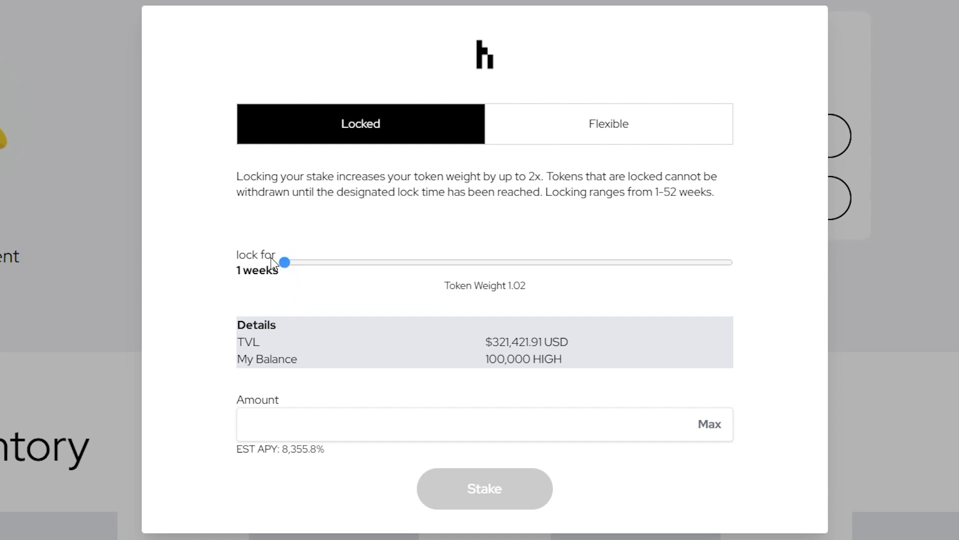
pyautogui.moveTo(284, 262); pyautogui.dragTo(236, 271)
pyautogui.click(314, 431)
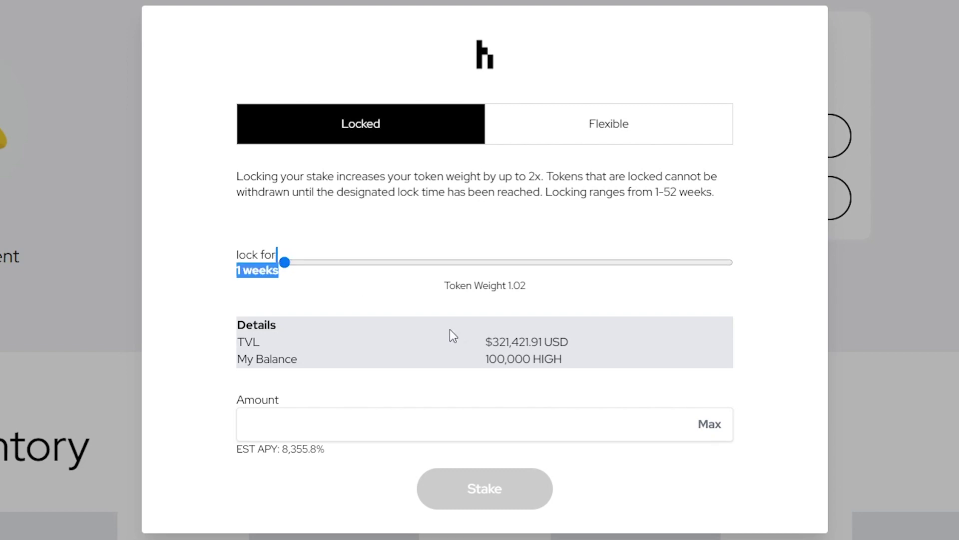
pyautogui.click(500, 335)
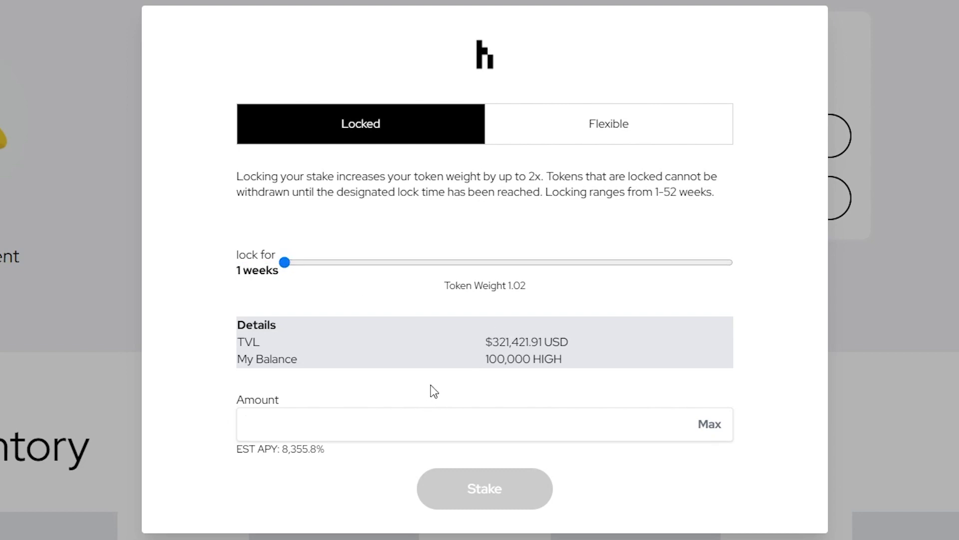
pyautogui.write('20')
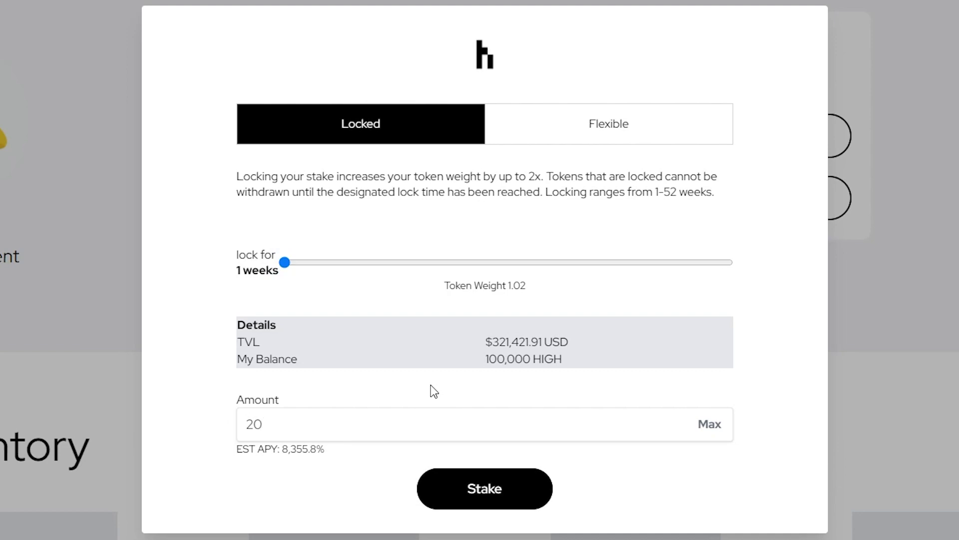
pyautogui.write('000')
pyautogui.moveTo(285, 262); pyautogui.dragTo(710, 265)
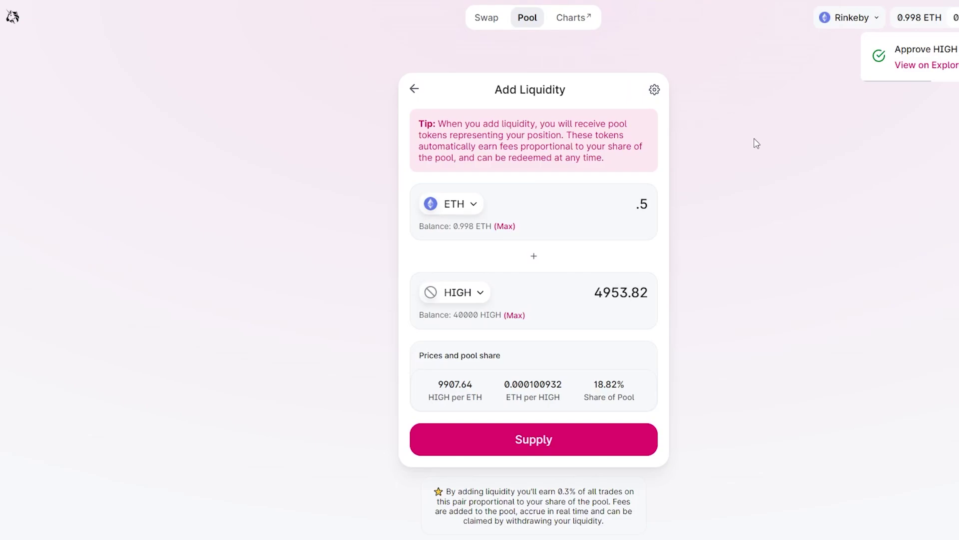
# Reload the Uniswap pool, then enter 0.2 ETH and review the ETH/HIGH supply
pyautogui.click(415, 88)
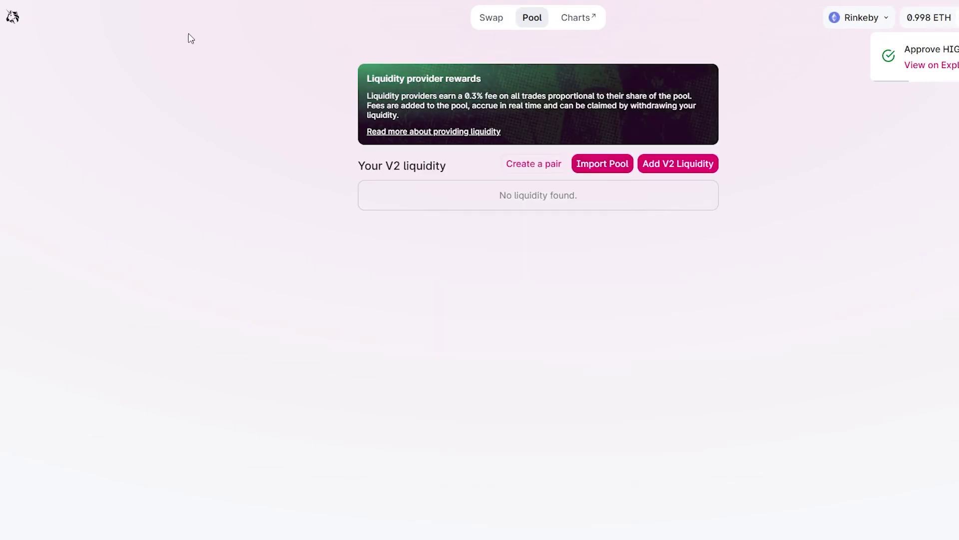
pyautogui.press('F5')
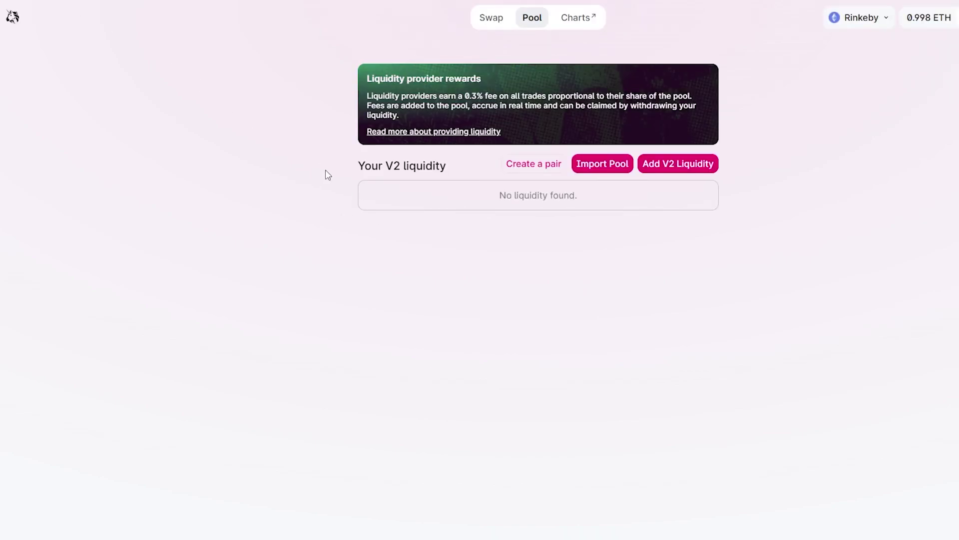
pyautogui.hotkey('alt', 'Right')
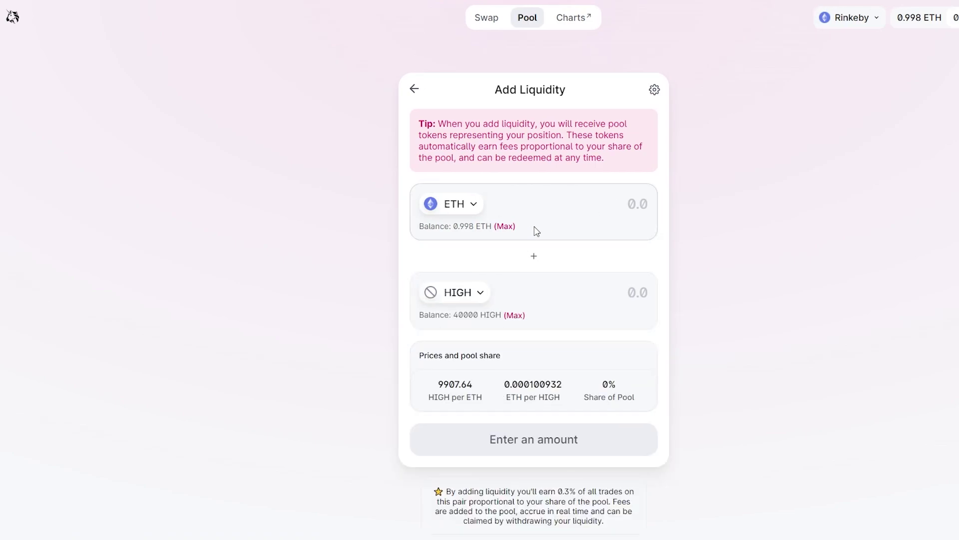
pyautogui.write('.2')
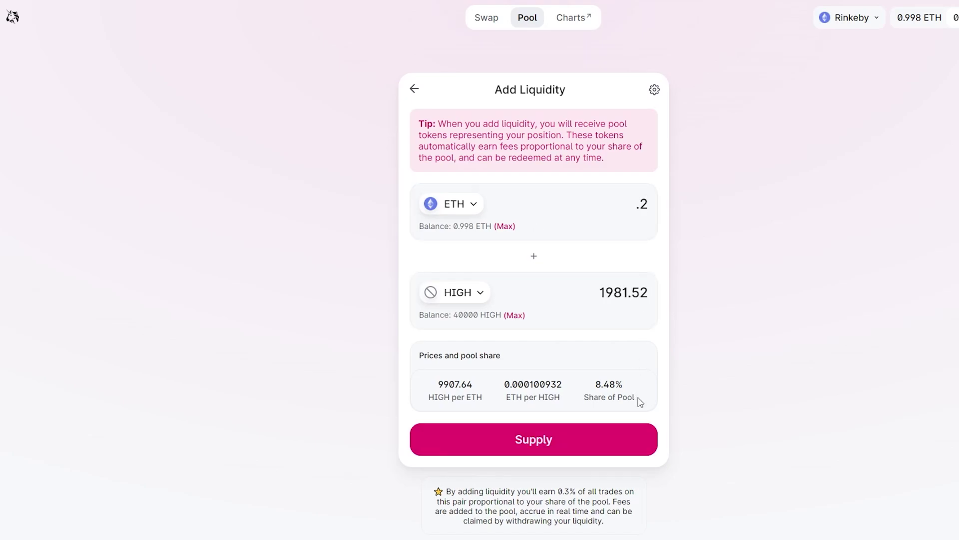
pyautogui.click(616, 436)
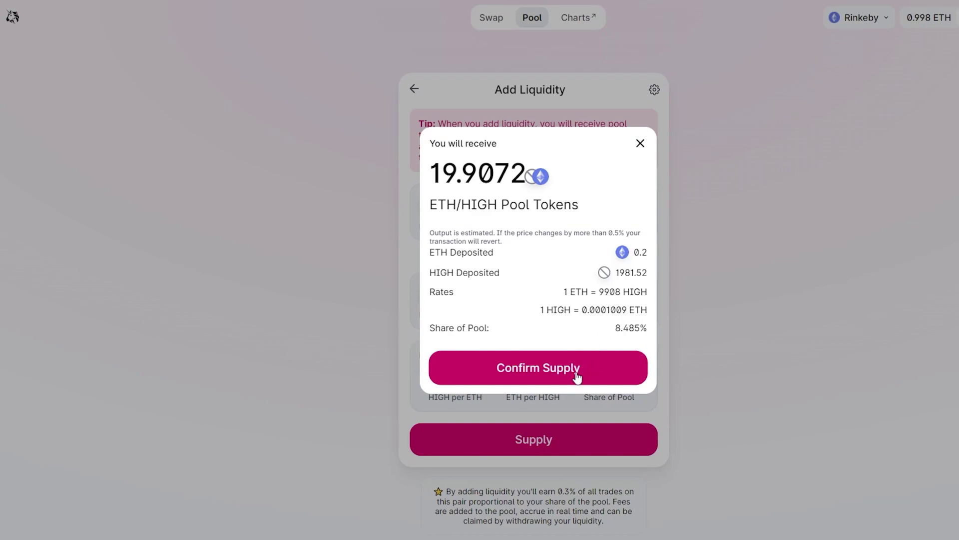
# Reject the 0.2 ETH deposit transaction in the wallet and close the confirmation
pyautogui.click(577, 371)
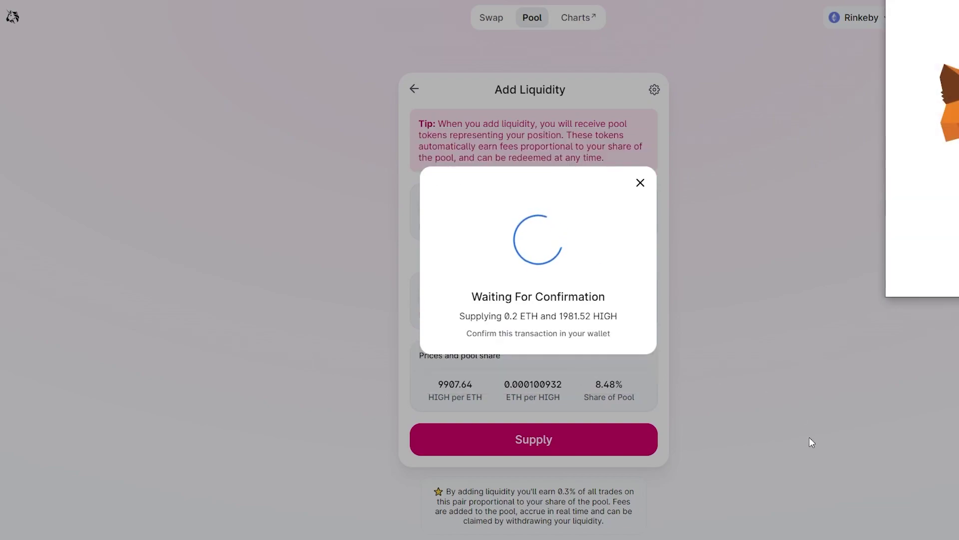
pyautogui.scroll(-3, 919, 175)
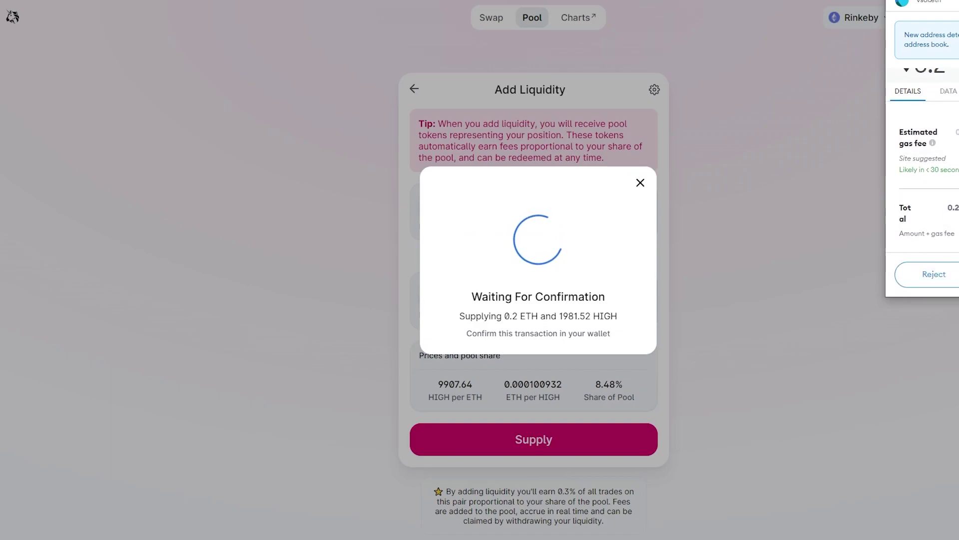
pyautogui.click(933, 274)
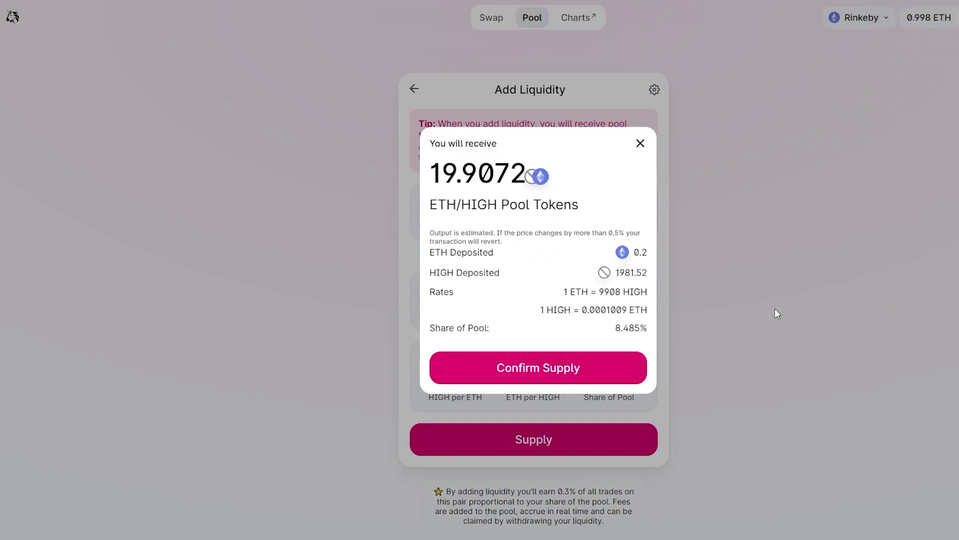
pyautogui.click(640, 143)
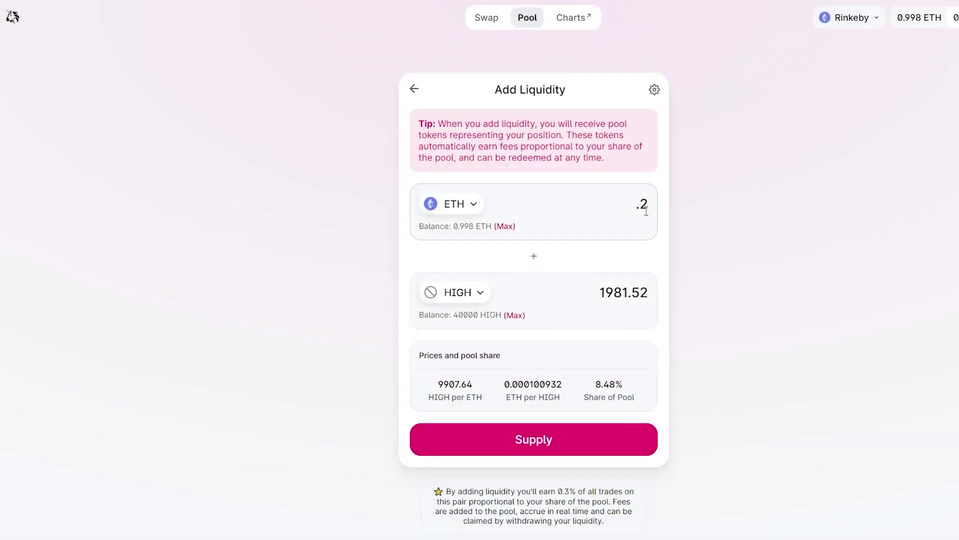
# Change the ETH amount to 0.4 and review the larger deposit
pyautogui.moveTo(655, 214); pyautogui.dragTo(638, 207)
pyautogui.write('4')
pyautogui.click(607, 443)
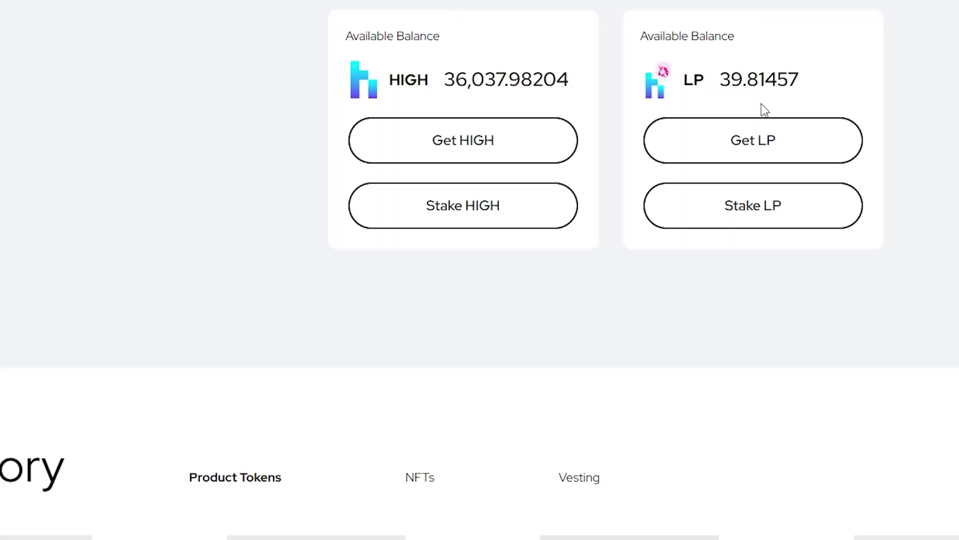
# Fill in the entire 39.81457 LP balance in the LP staking form
pyautogui.scroll(-2, 762, 107)
pyautogui.click(794, 122)
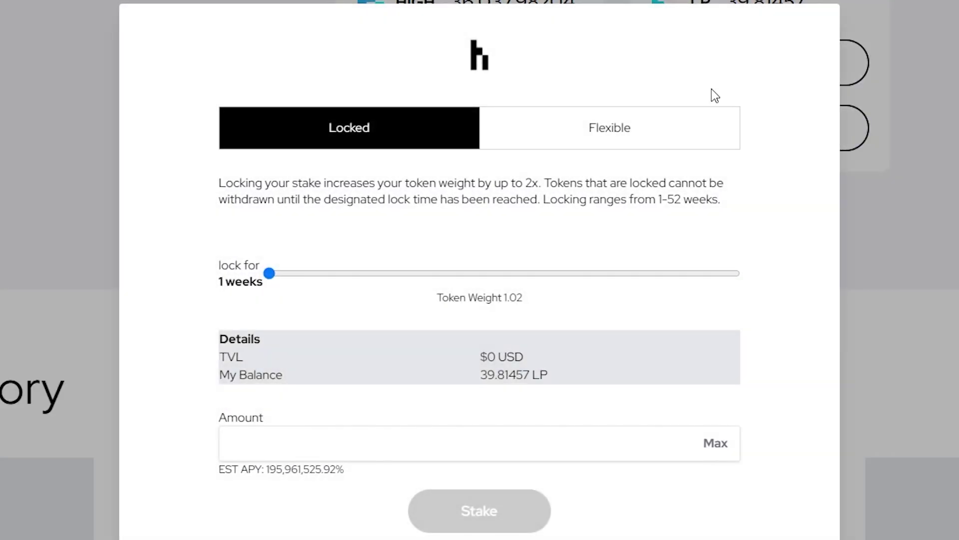
pyautogui.click(585, 148)
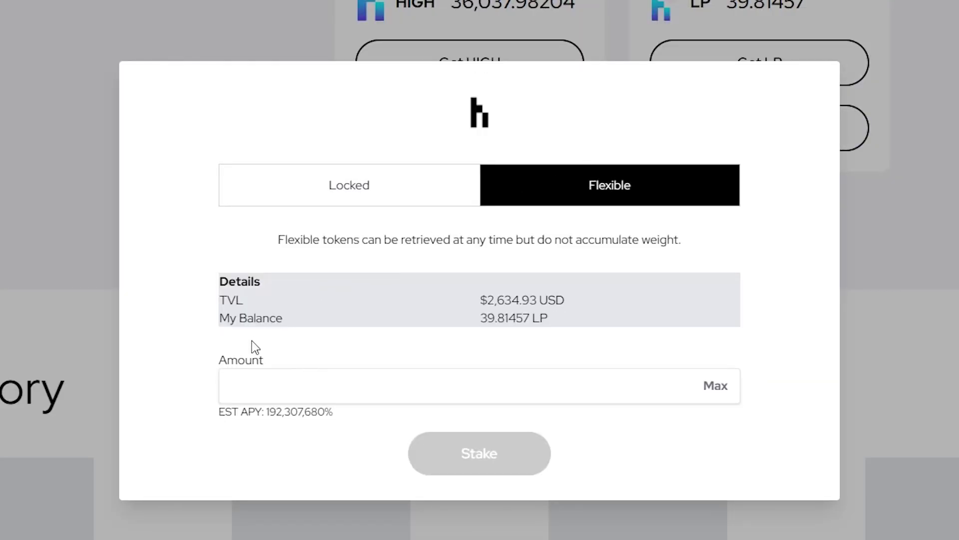
pyautogui.click(407, 374)
pyautogui.click(716, 386)
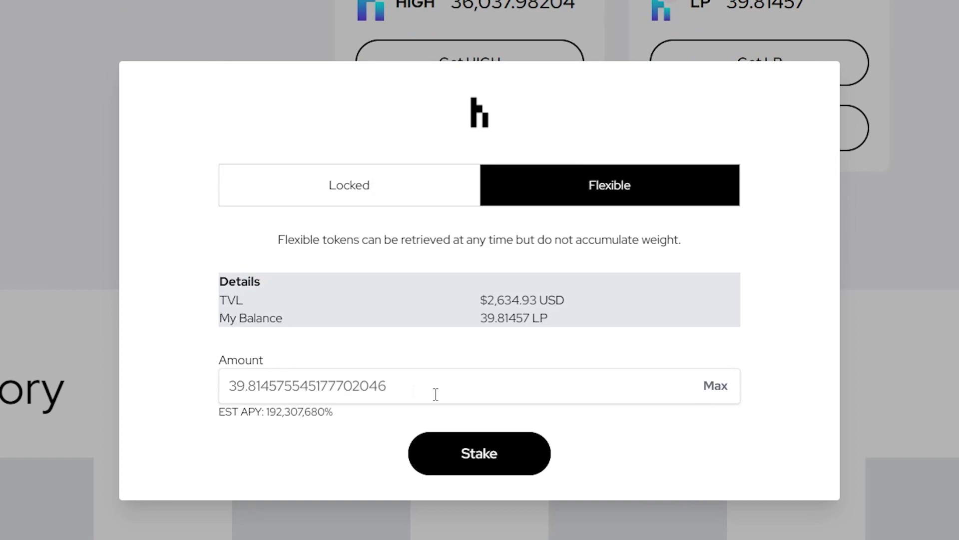
# Make the LP stake locked for 8 weeks and claim the 4.766 pending UNI LP rewards
pyautogui.click(412, 183)
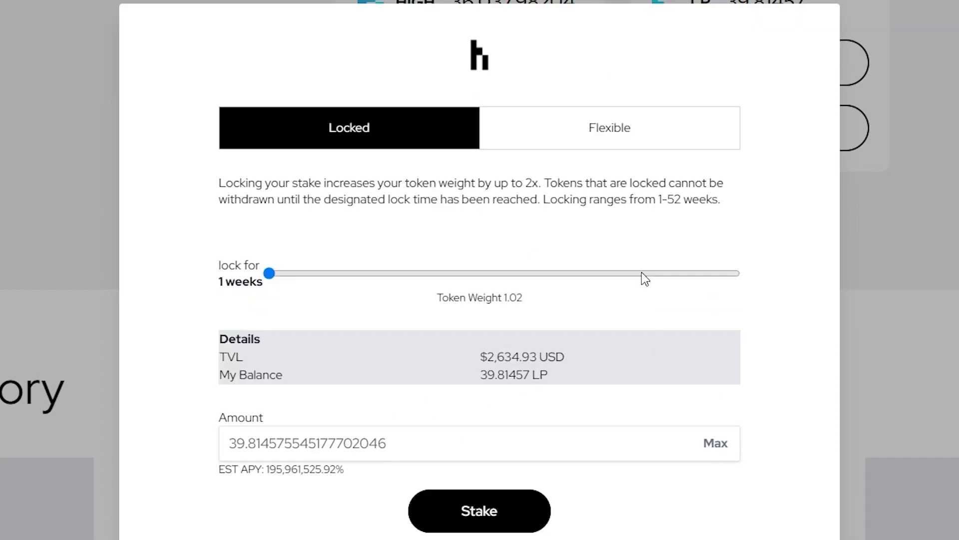
pyautogui.moveTo(270, 273); pyautogui.dragTo(338, 275)
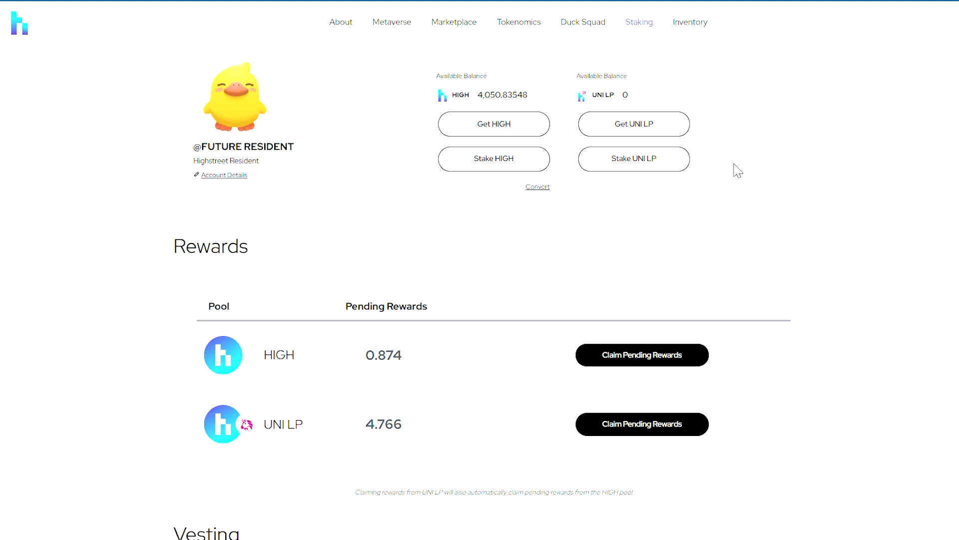
pyautogui.click(655, 429)
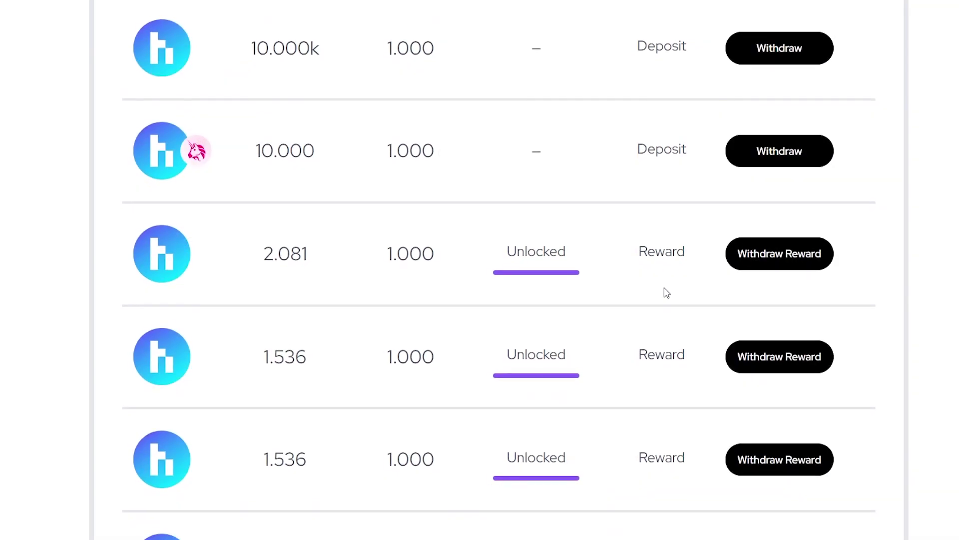
# Scroll through the vesting table's deposit and reward rows to the 182- and 364-day deposits
pyautogui.scroll(-2, 665, 292)
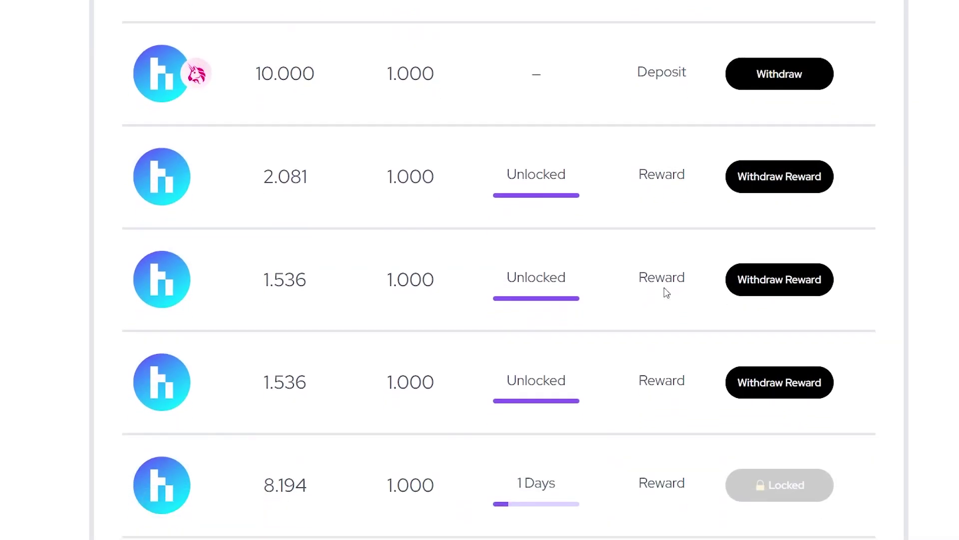
pyautogui.scroll(-1, 666, 292)
pyautogui.scroll(-2, 667, 285)
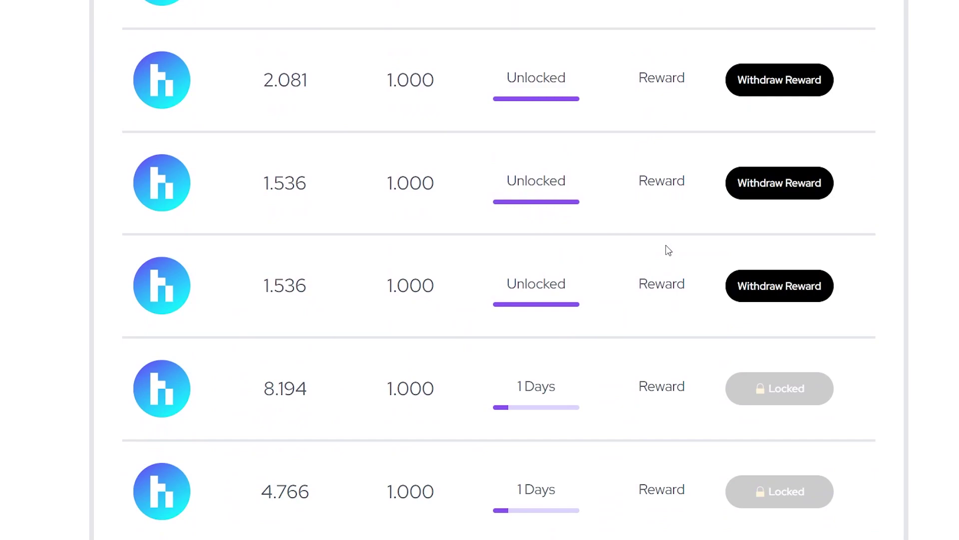
pyautogui.scroll(6, 668, 250)
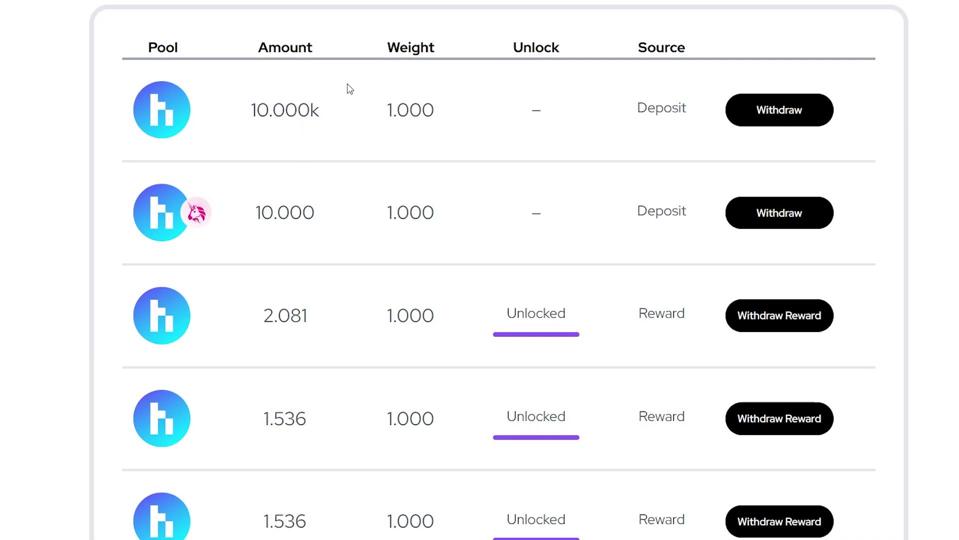
pyautogui.scroll(-7, 704, 210)
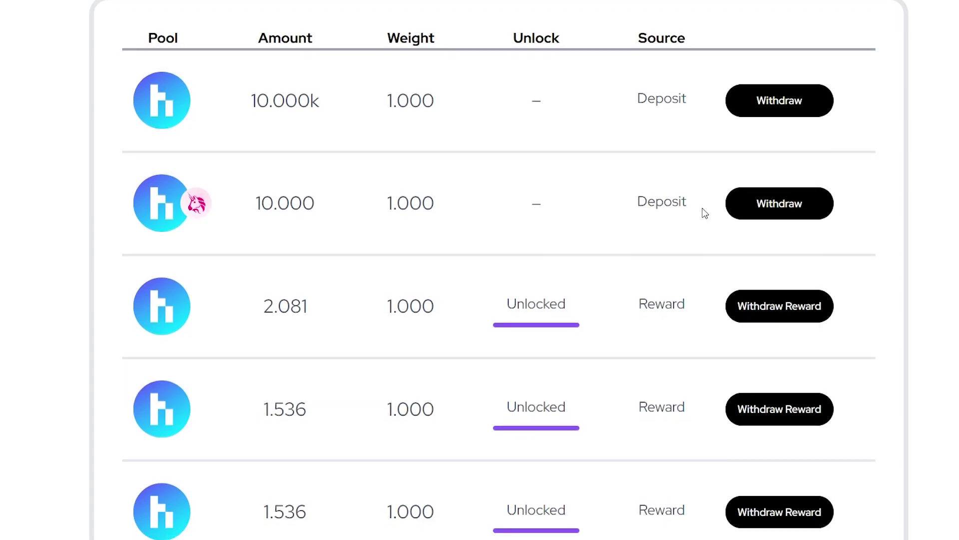
pyautogui.scroll(-8, 682, 259)
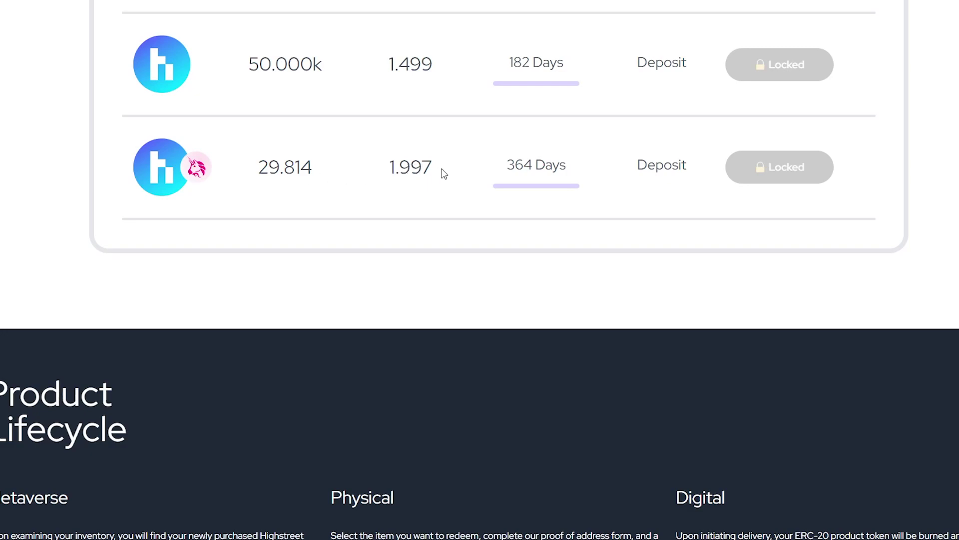
# Jump to the top of the staking page with both pools' balances and pending rewards
pyautogui.press('Home')
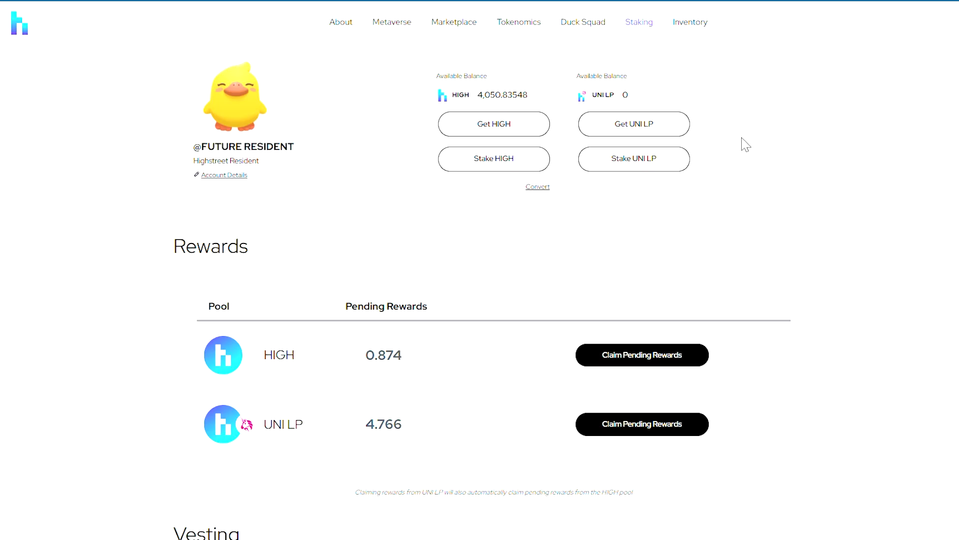